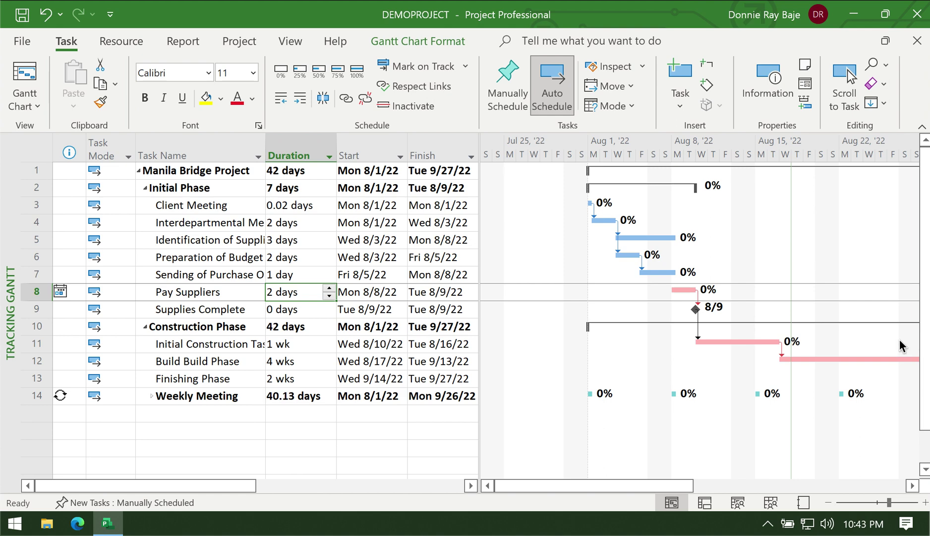
- From the Project tab's Set Baseline dropdown, bring up the Set Baseline dialog for the entire project
click(250, 489)
drag(249, 489, 392, 488)
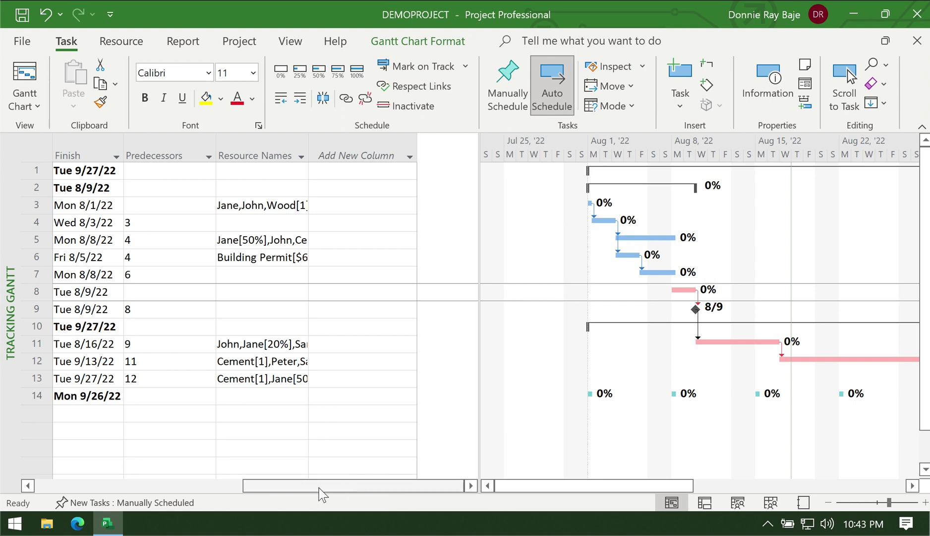
drag(313, 487, 235, 490)
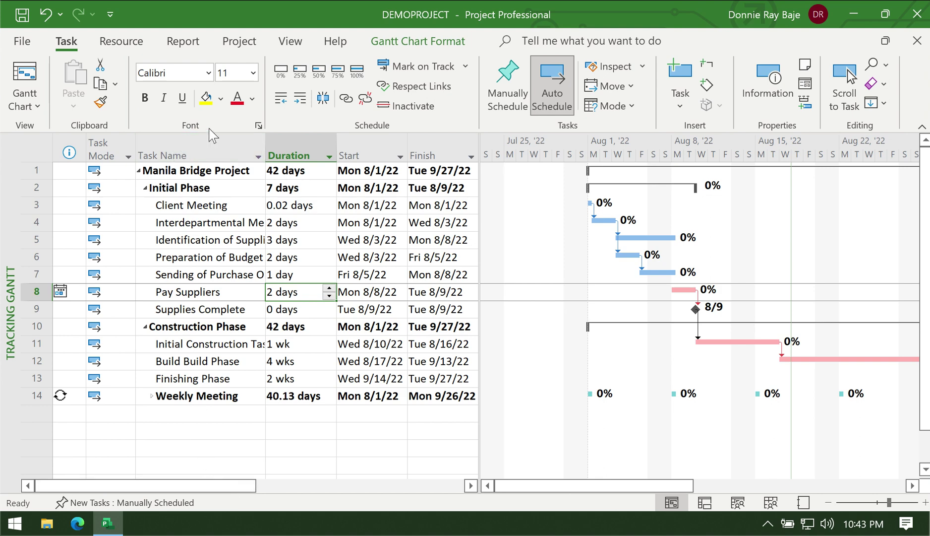
click(243, 41)
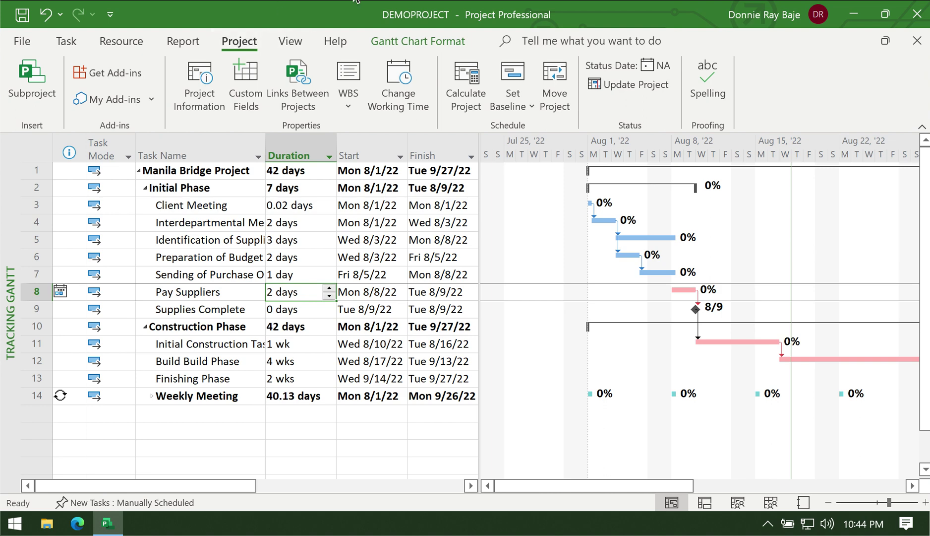
click(513, 105)
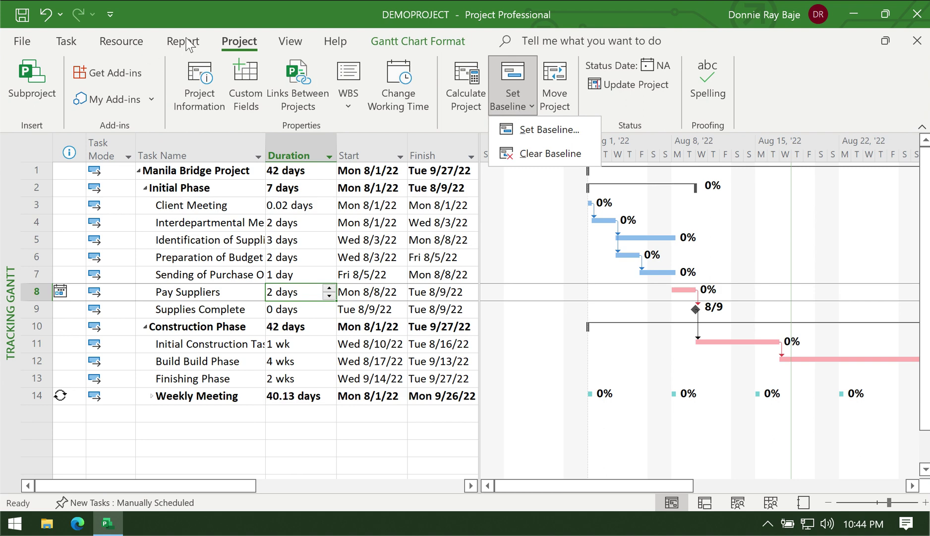
click(239, 46)
double_click(239, 46)
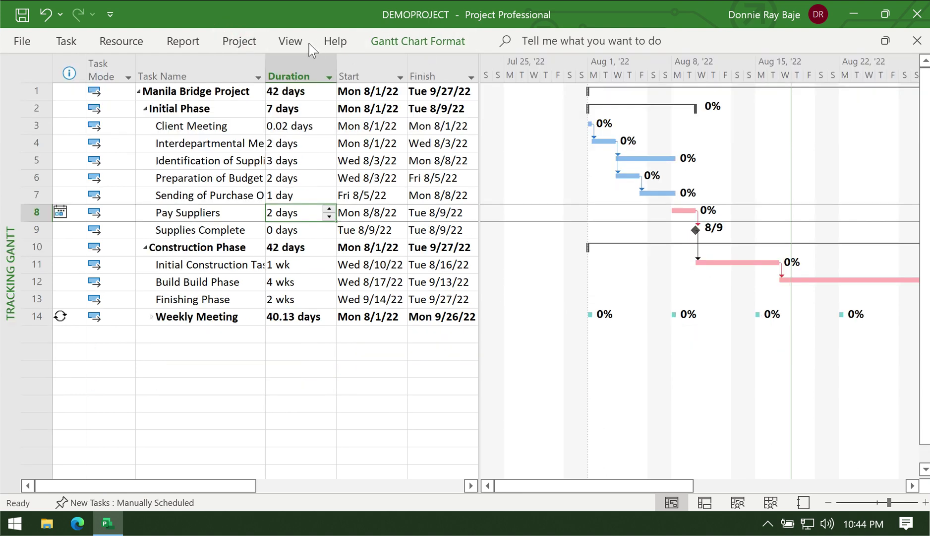
click(243, 43)
click(509, 99)
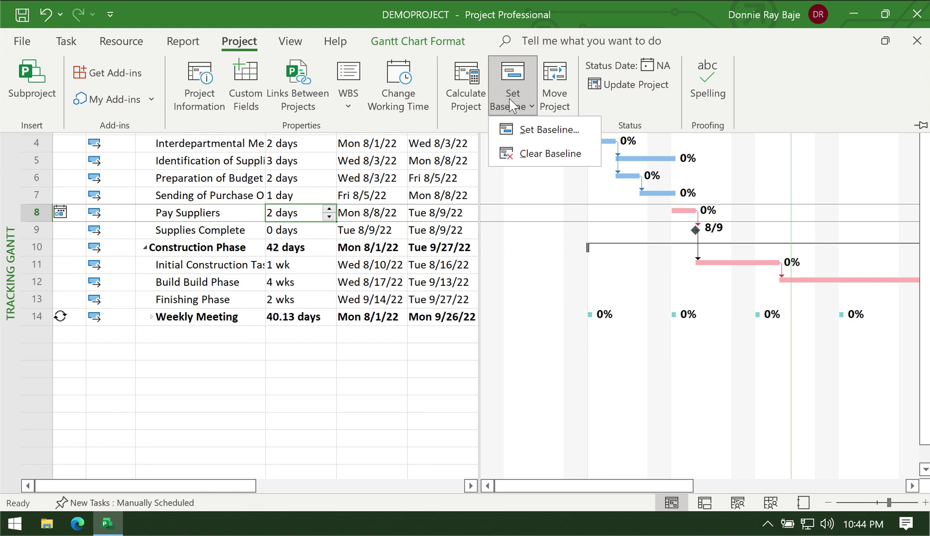
click(532, 128)
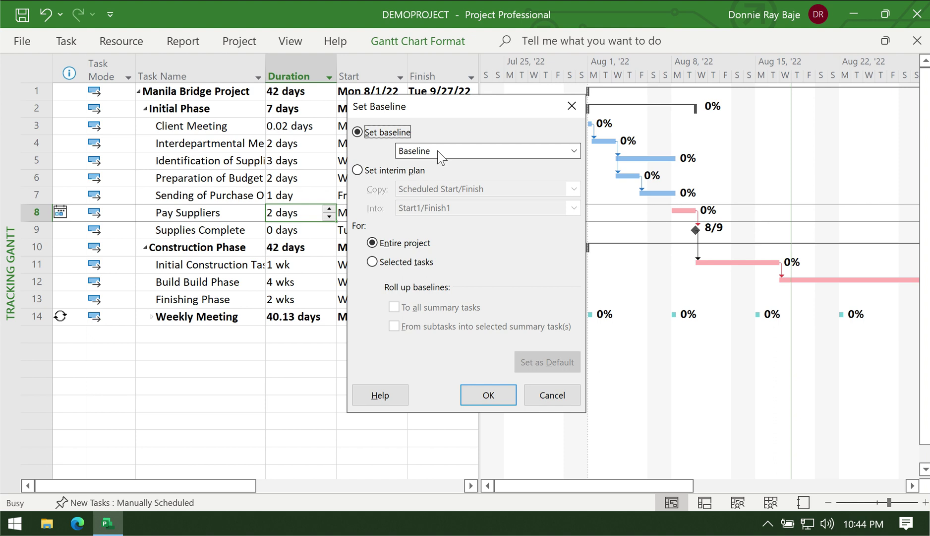
- Pick the main Baseline slot, keep Entire project, and save the baseline
click(438, 154)
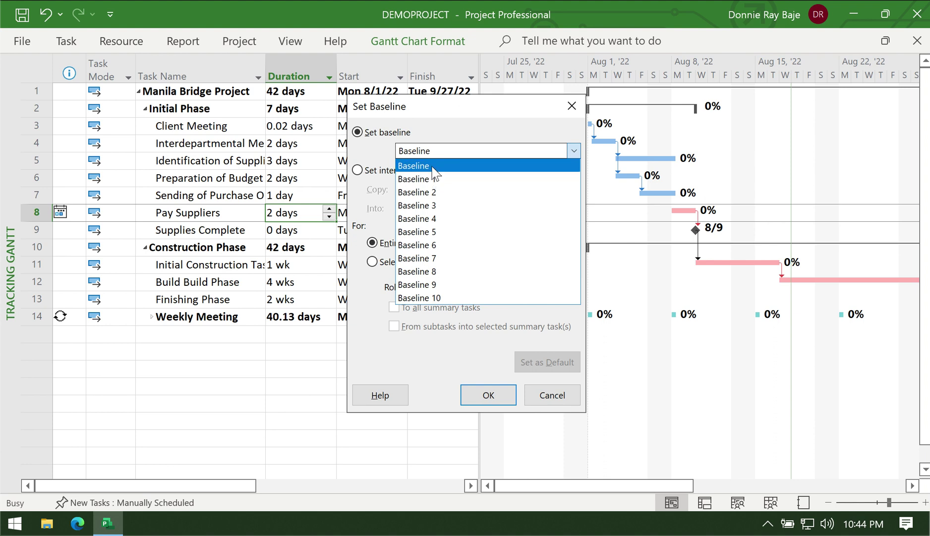
click(432, 167)
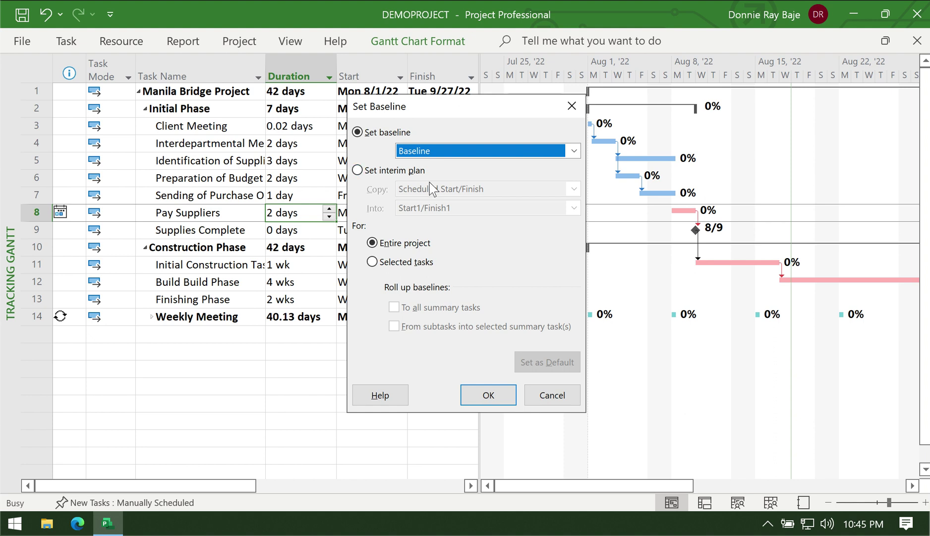
click(501, 398)
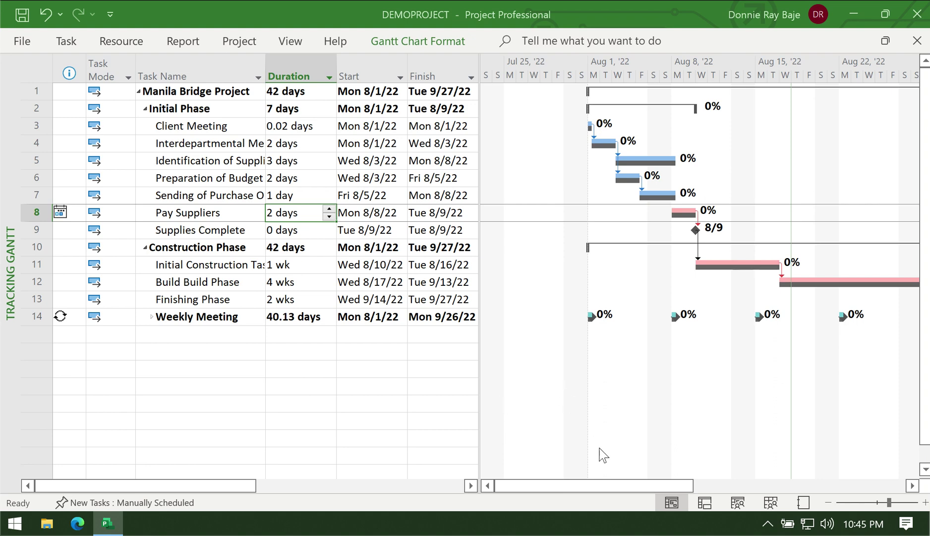
- Scroll the timeline to check the baseline bars, then save the project
mouse_move(615, 486)
mouse_down()
mouse_move(686, 486)
mouse_move(613, 486)
mouse_up()
drag(667, 484, 620, 480)
click(22, 23)
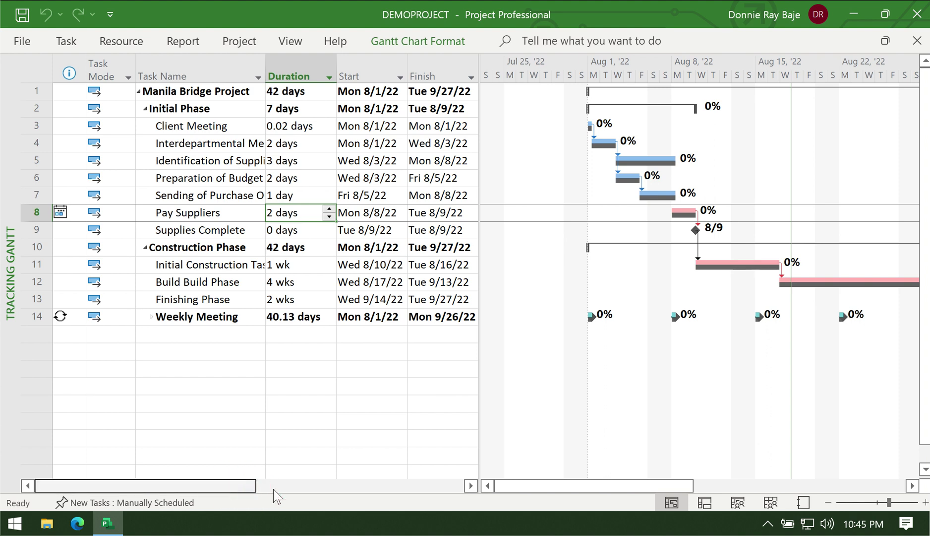
click(251, 142)
- Select the Client Meeting task and postpone the Parallels Desktop update prompt with Remind Me Later
click(235, 111)
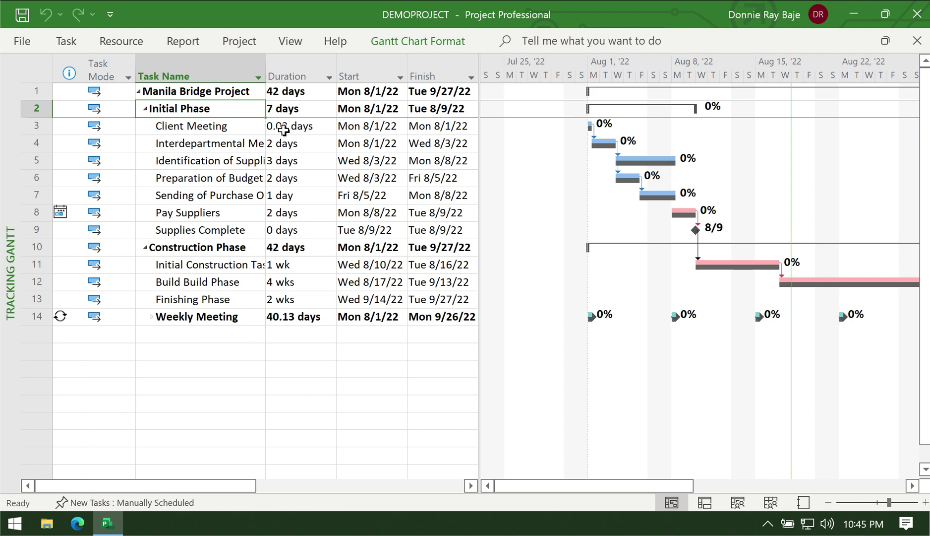
click(198, 125)
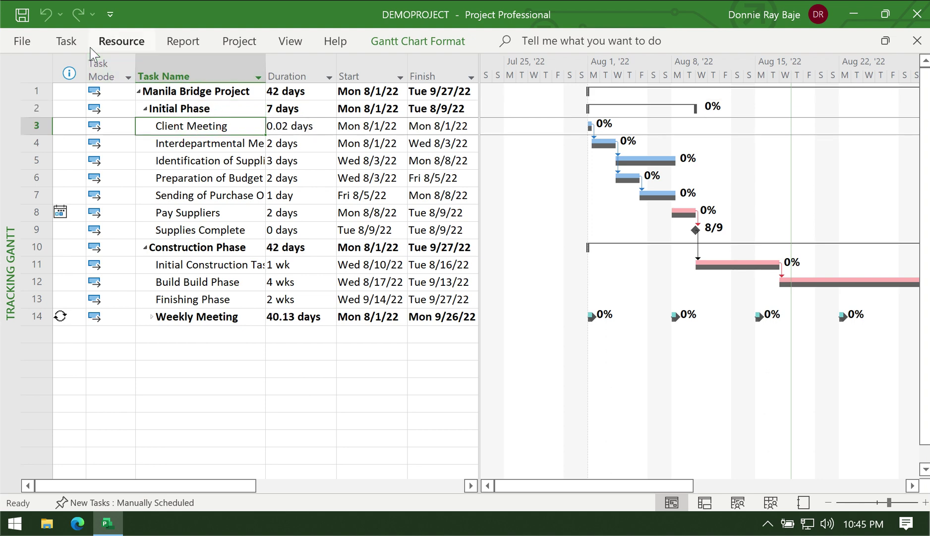
click(66, 42)
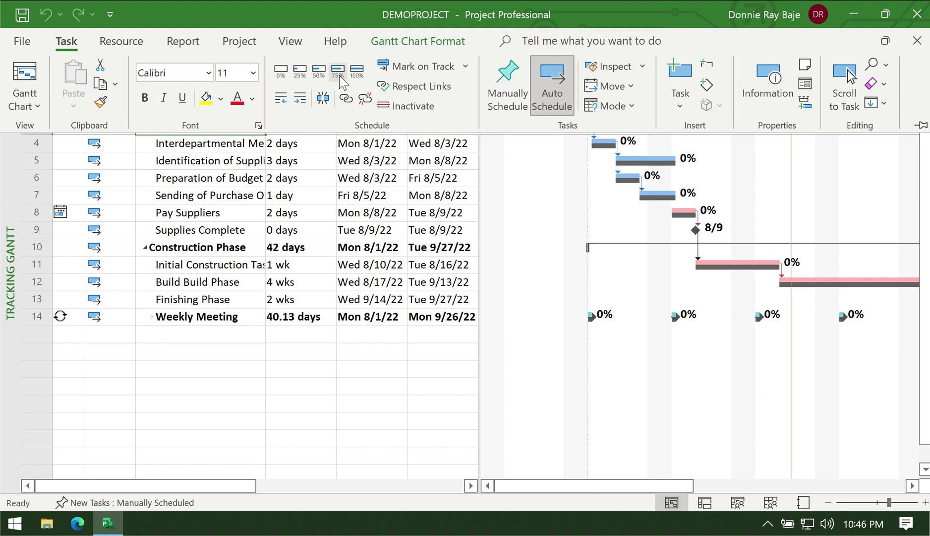
click(536, 174)
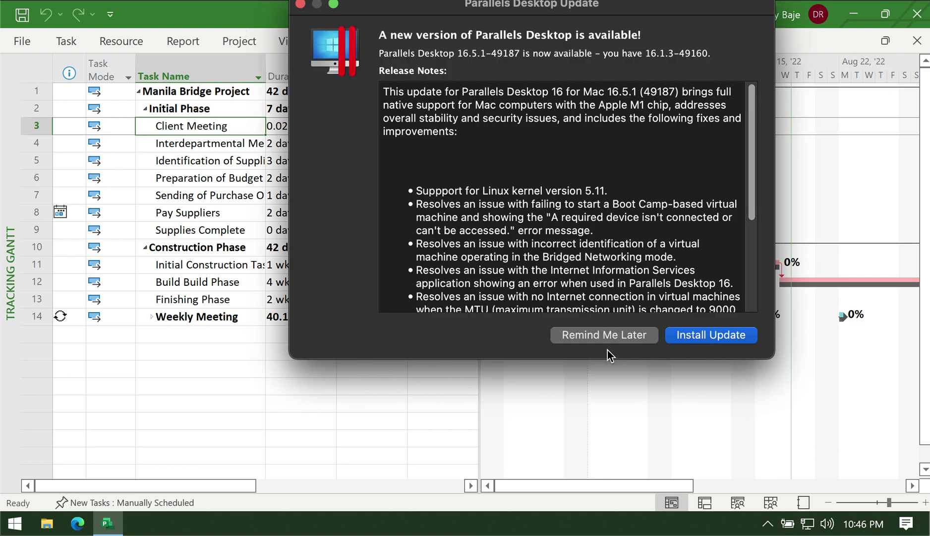
click(605, 340)
- Mark Client Meeting 100% complete from the Task tab
click(361, 126)
click(193, 123)
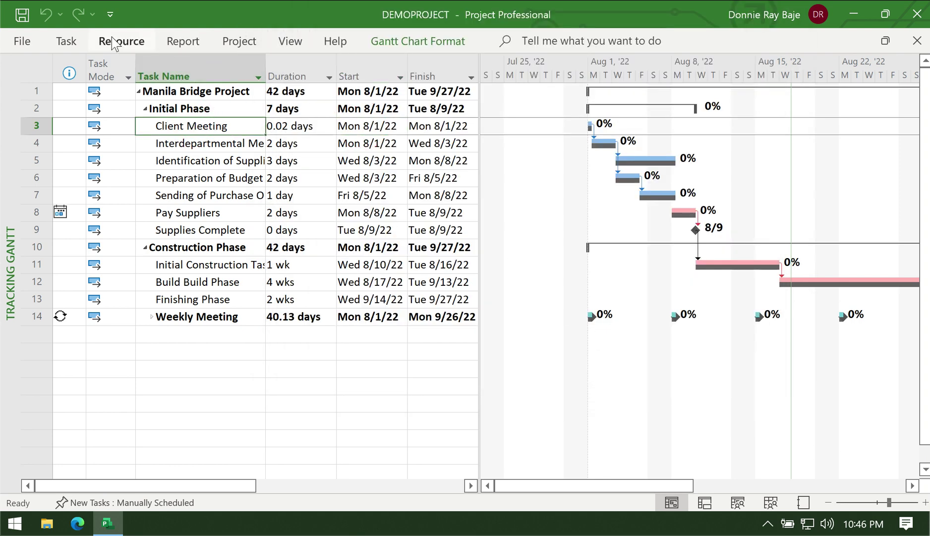
click(66, 43)
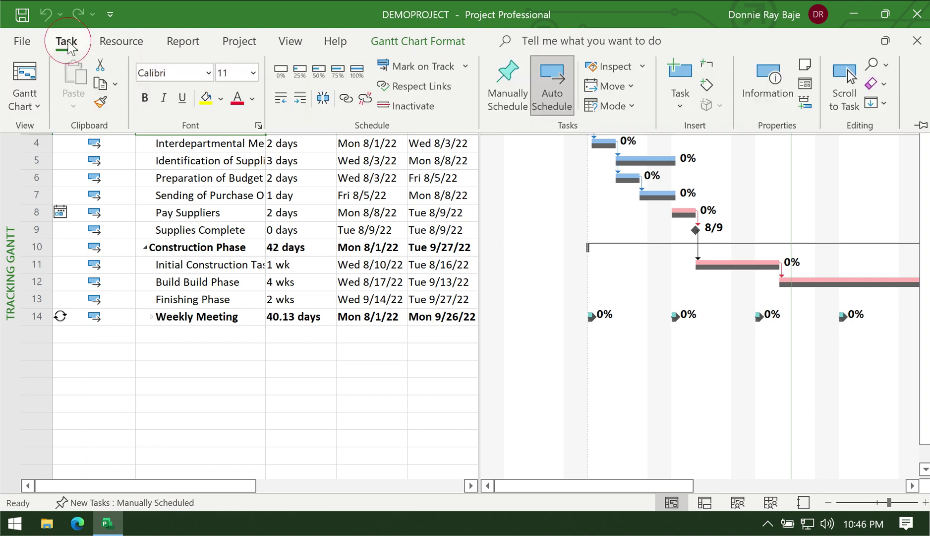
click(356, 71)
click(579, 165)
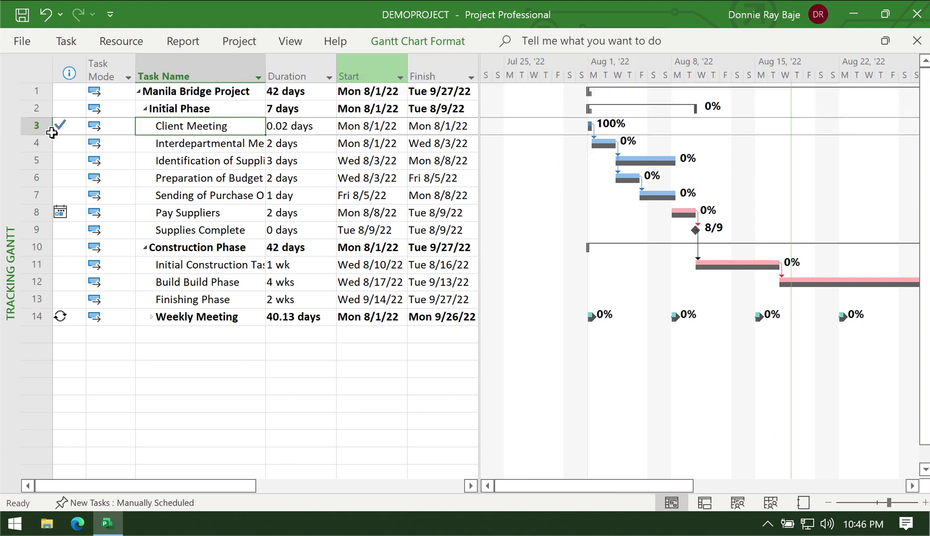
mouse_move(69, 127)
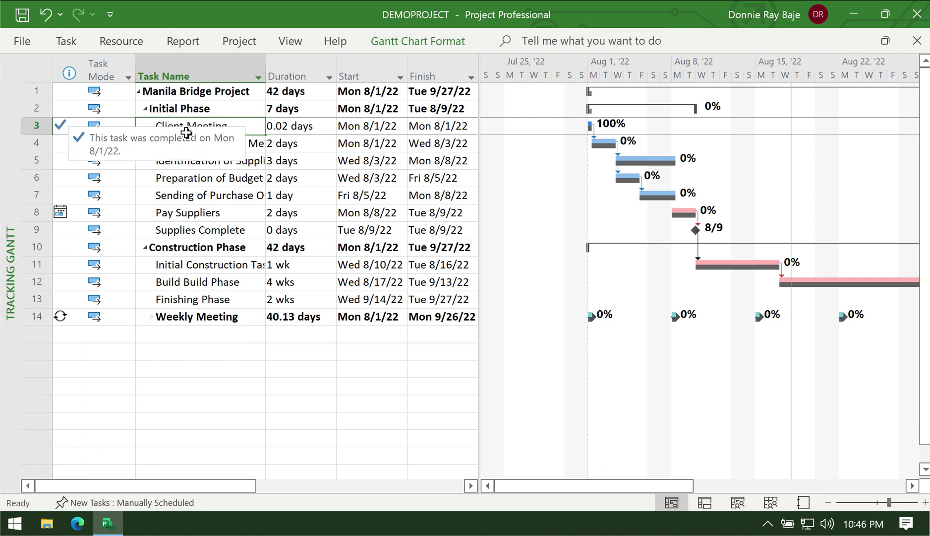
click(252, 142)
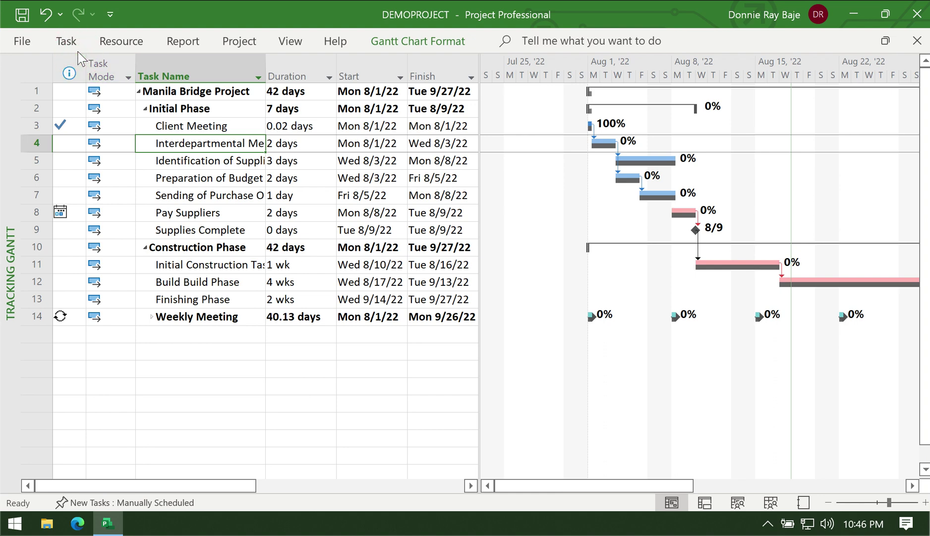
- Mark Interdepartmental Meetings (task 4) 100% complete and collapse the ribbon
click(67, 40)
click(357, 70)
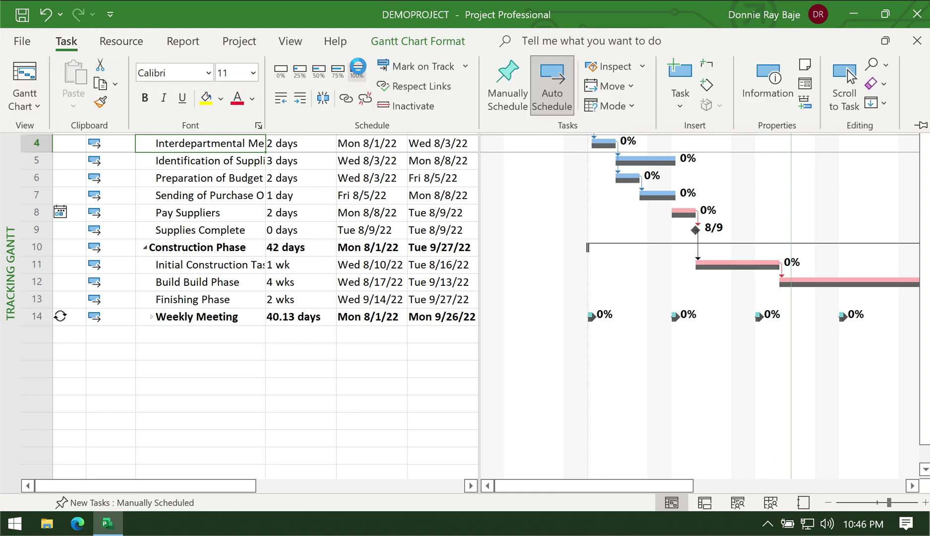
click(391, 171)
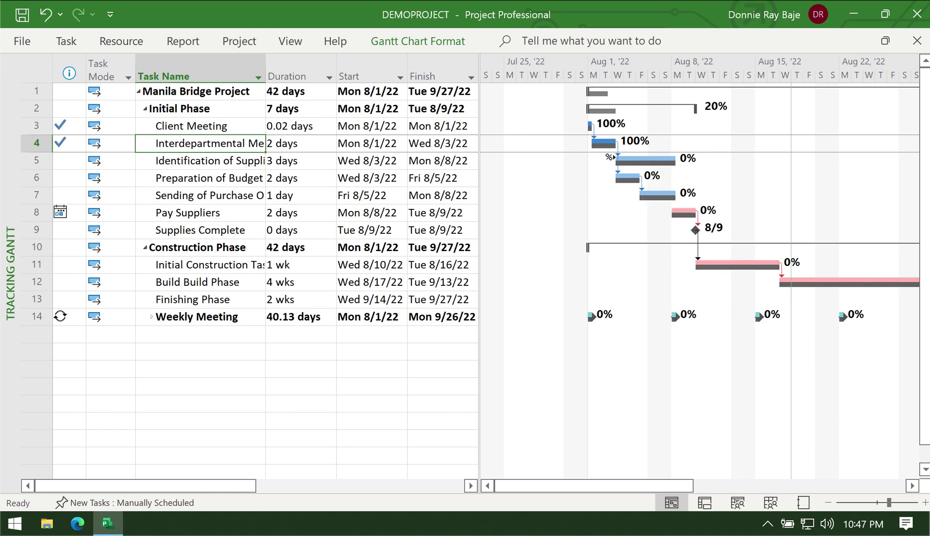
- Drag the progress on task 5 and task 6 Gantt bars to about 99% complete
drag(611, 159, 648, 157)
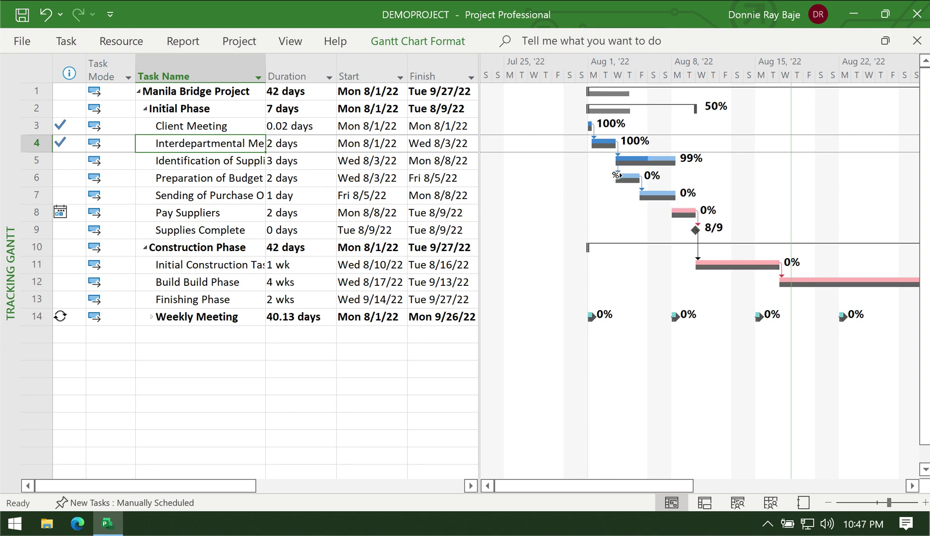
drag(620, 174, 696, 209)
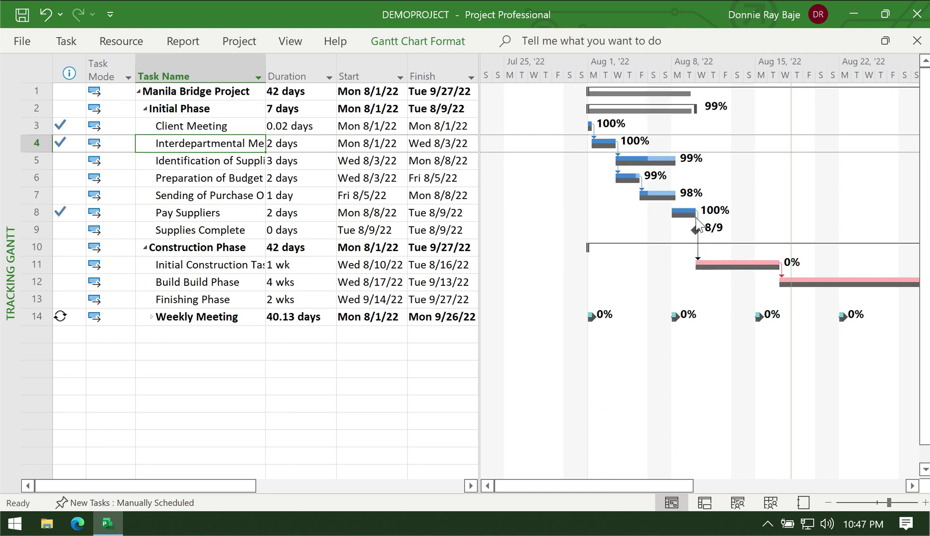
drag(663, 485, 736, 469)
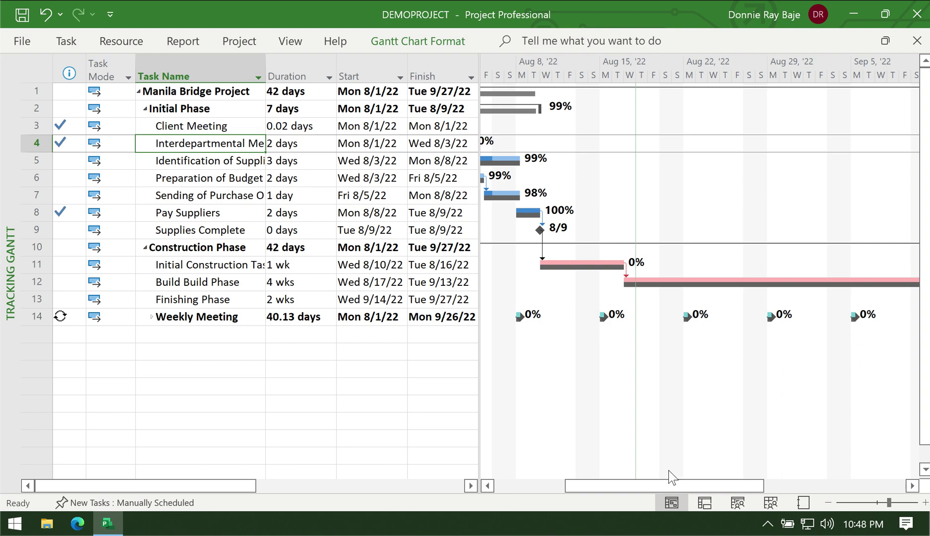
drag(670, 484, 622, 478)
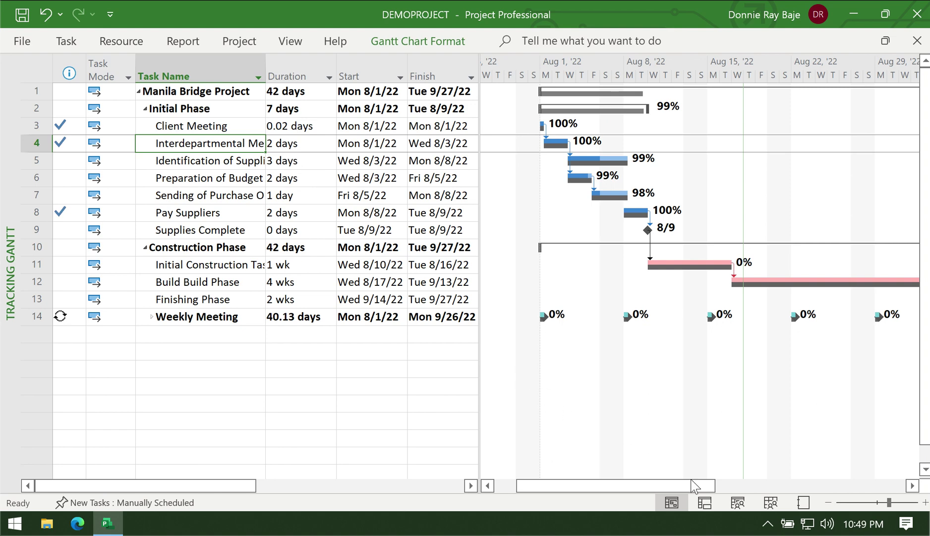
- In Task Information for Identification of Suppliers, replace Percent complete 99% with 80
click(235, 163)
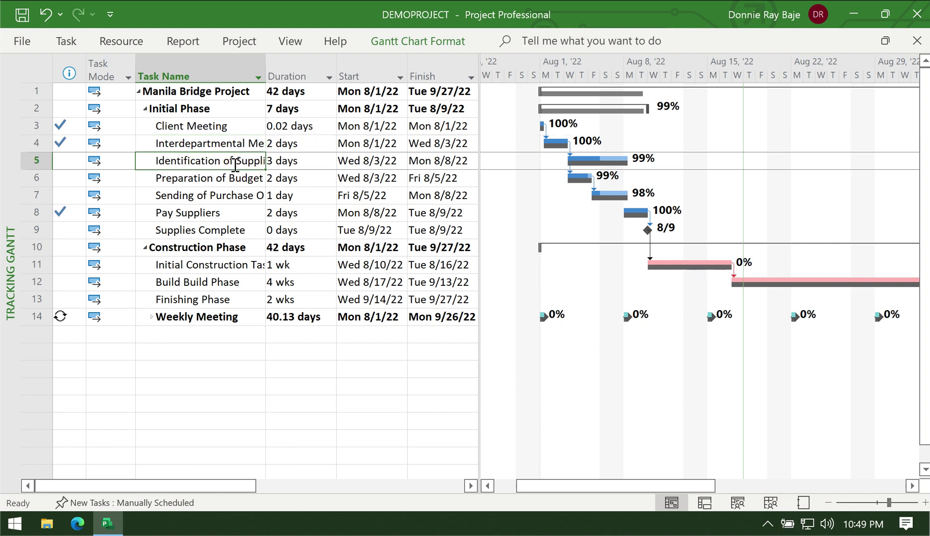
right_click(236, 169)
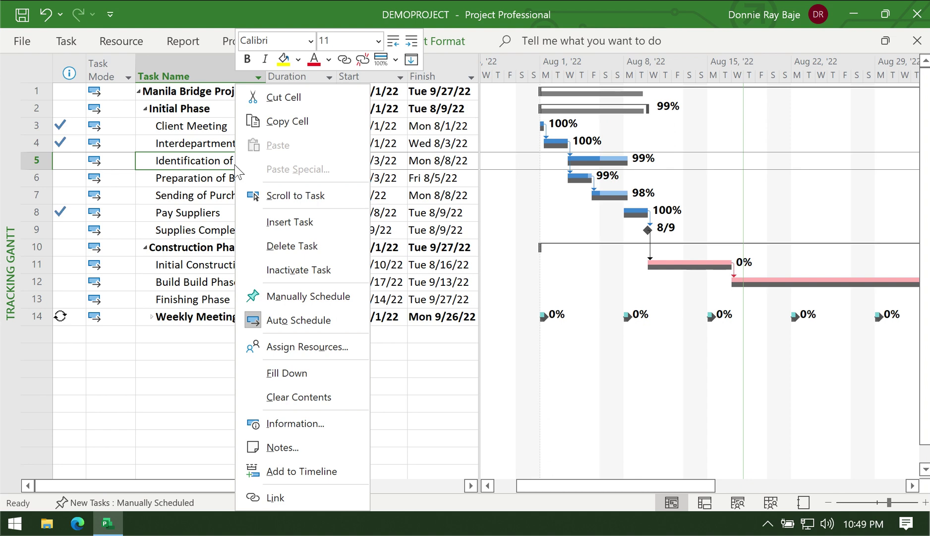
click(298, 423)
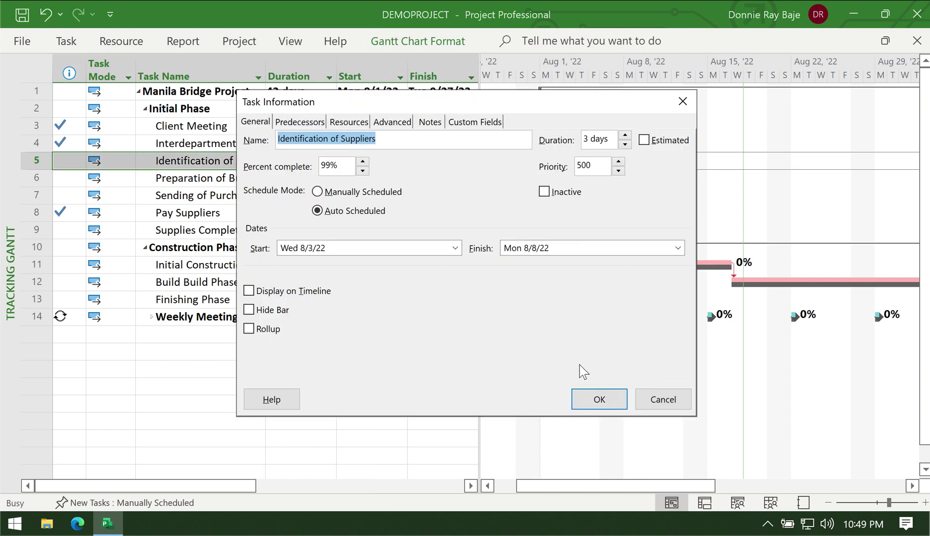
drag(342, 164, 320, 165)
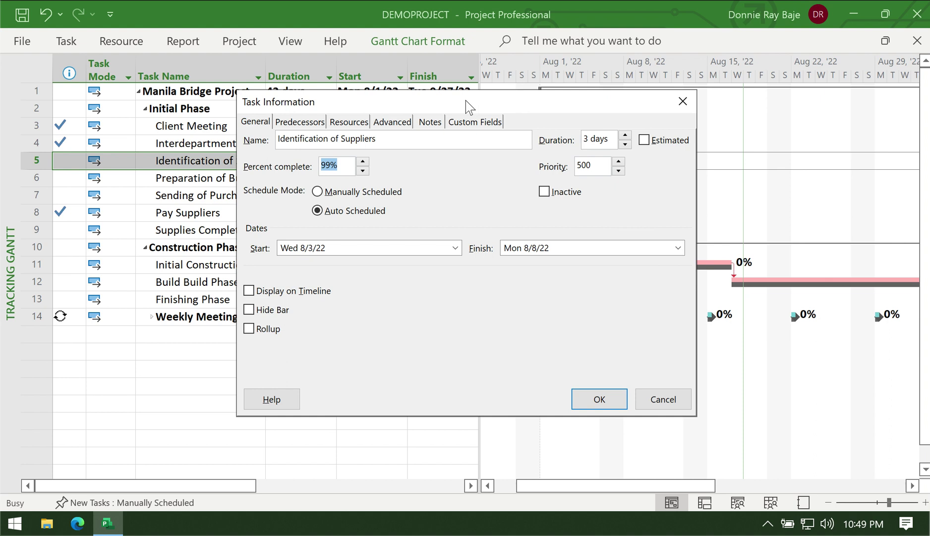
drag(465, 101, 355, 122)
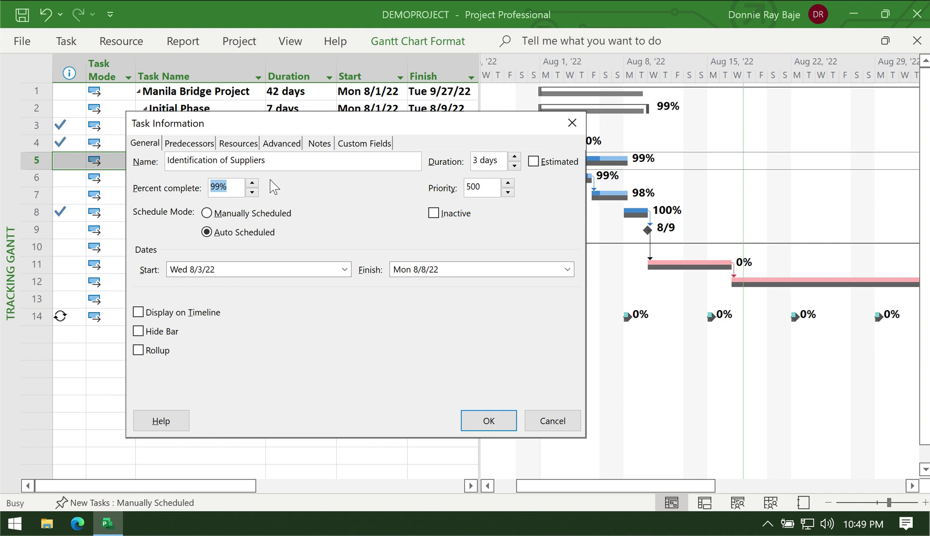
drag(221, 186, 207, 186)
text(80)
- Confirm the 80% completion, dropping the Initial Phase to 94%
click(485, 420)
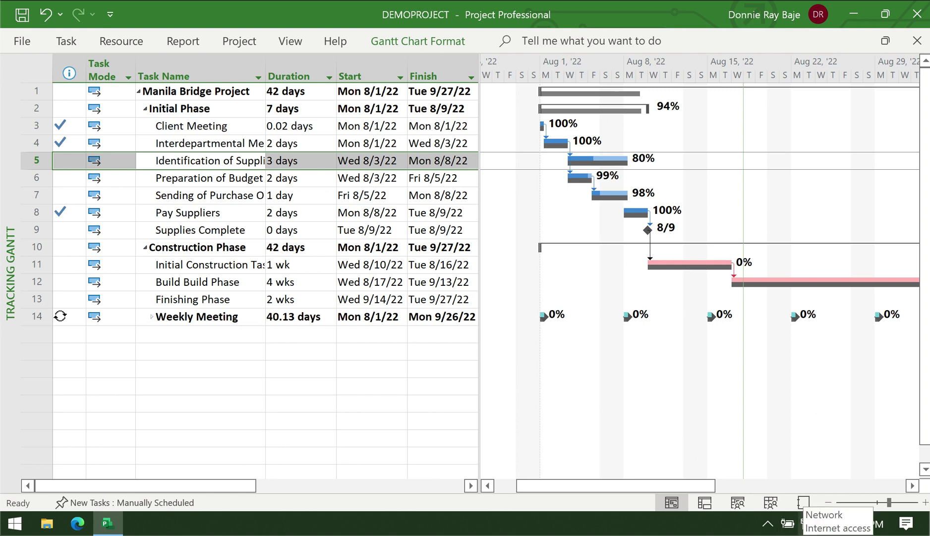
click(386, 193)
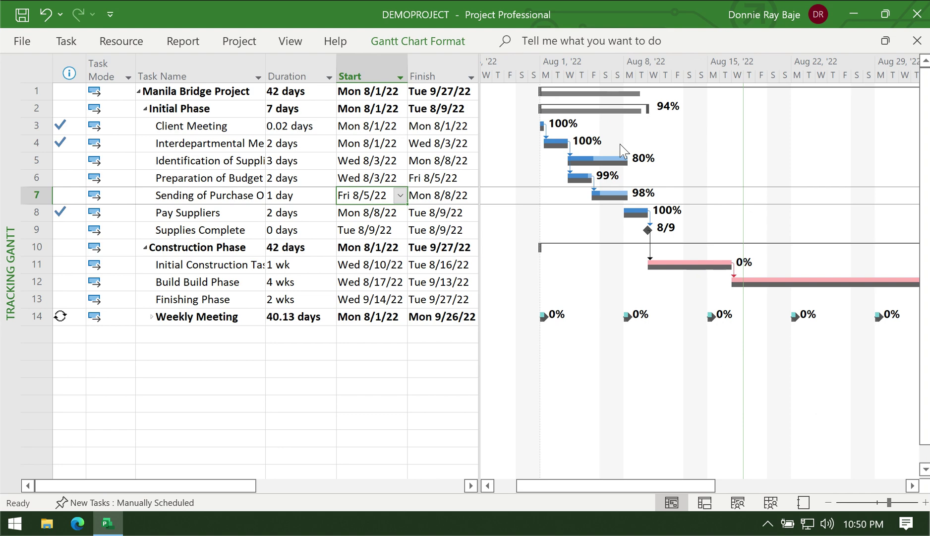
mouse_move(561, 144)
click(66, 41)
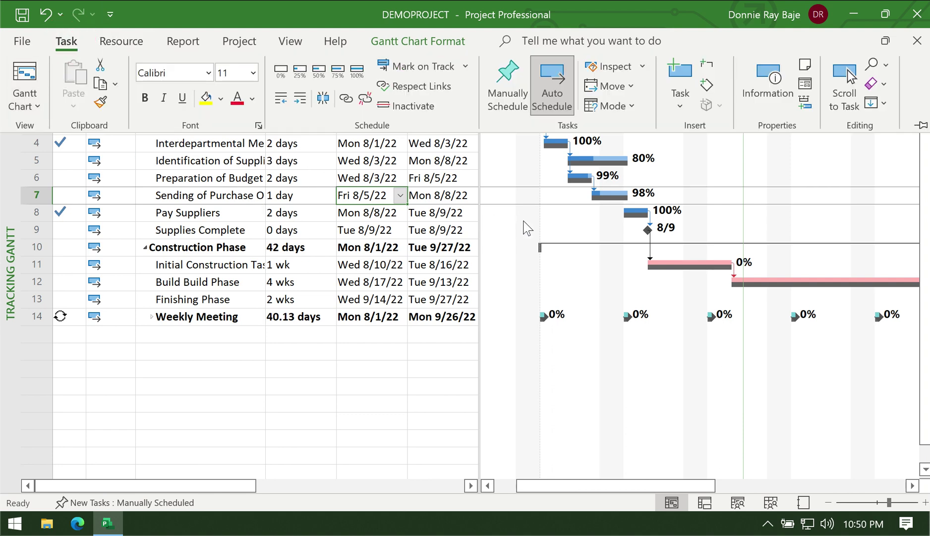
- Reapply the Tracking Gantt view from the Task tab's view list
click(566, 225)
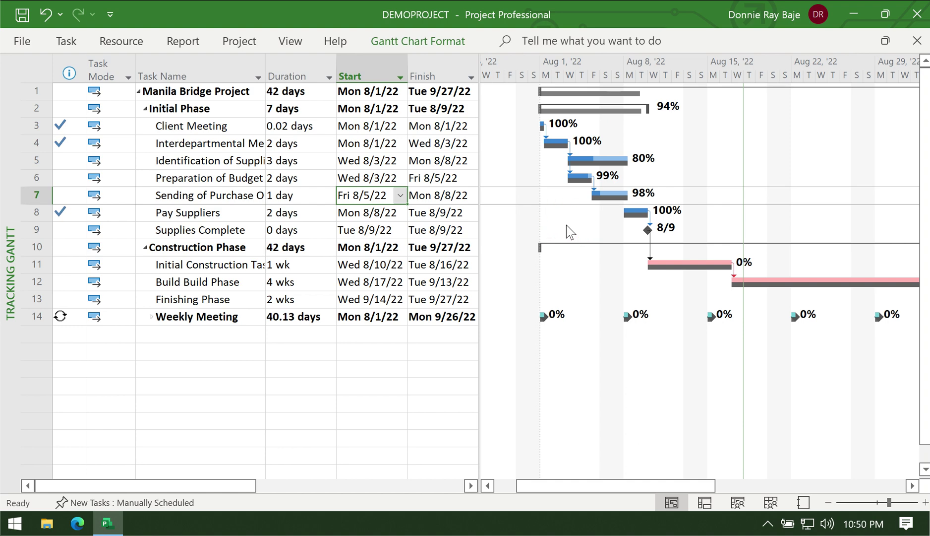
click(66, 41)
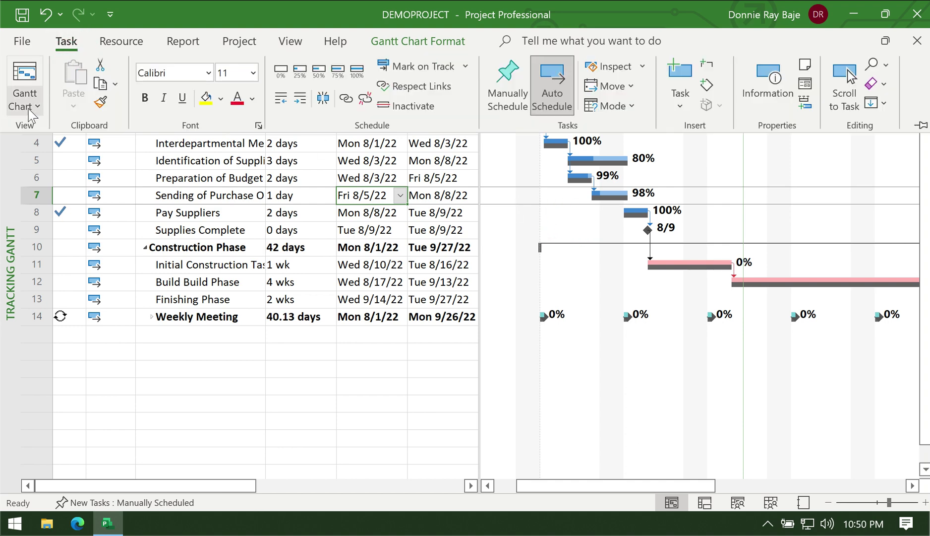
click(24, 101)
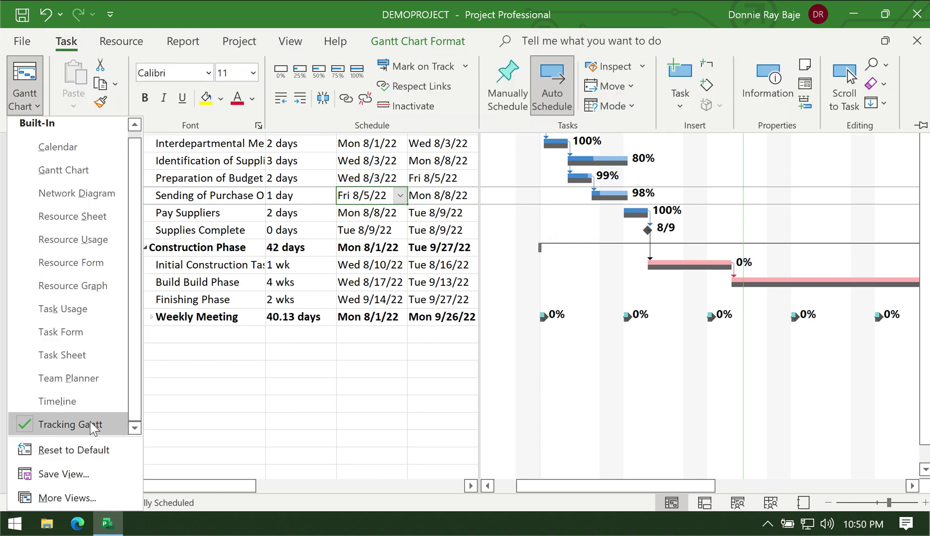
click(27, 105)
click(27, 106)
click(71, 424)
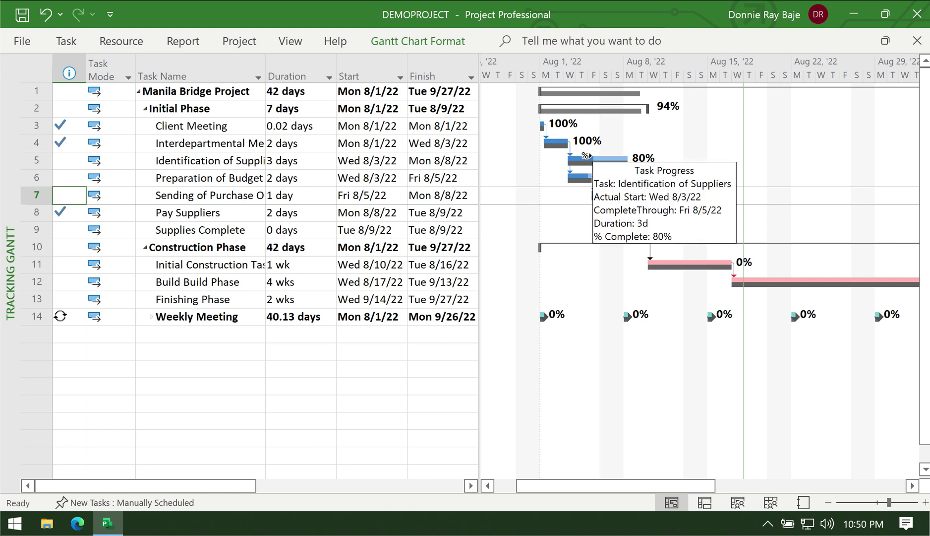
- Switch to the plain Gantt Chart view and narrow the task table to widen the chart
mouse_move(582, 158)
click(66, 41)
click(34, 107)
click(51, 171)
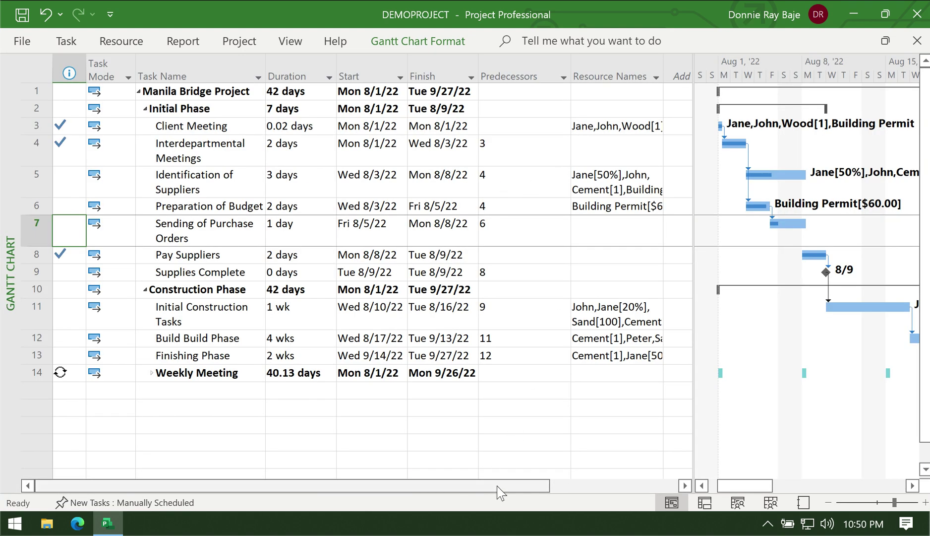
mouse_move(552, 487)
mouse_down()
mouse_move(645, 489)
mouse_move(567, 490)
mouse_up()
drag(694, 436, 526, 438)
drag(650, 479, 632, 491)
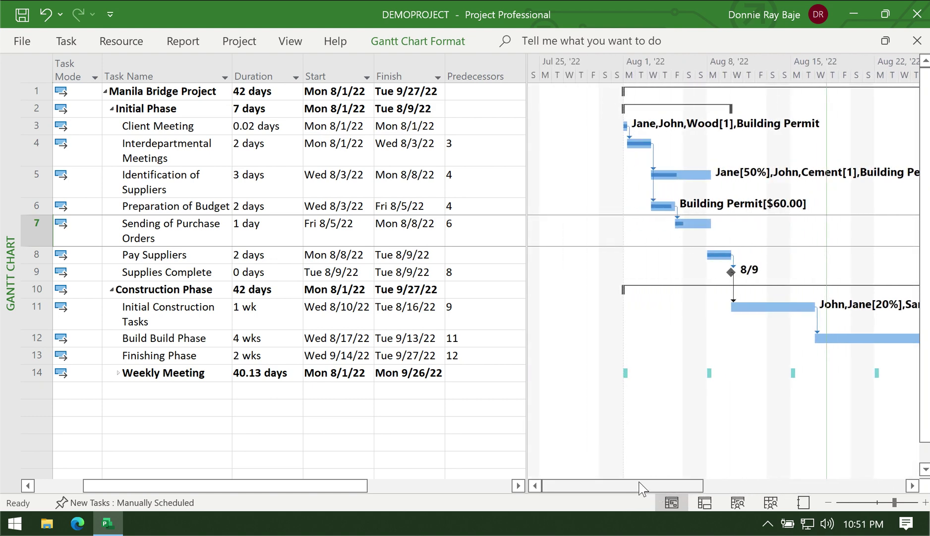
click(73, 42)
click(24, 99)
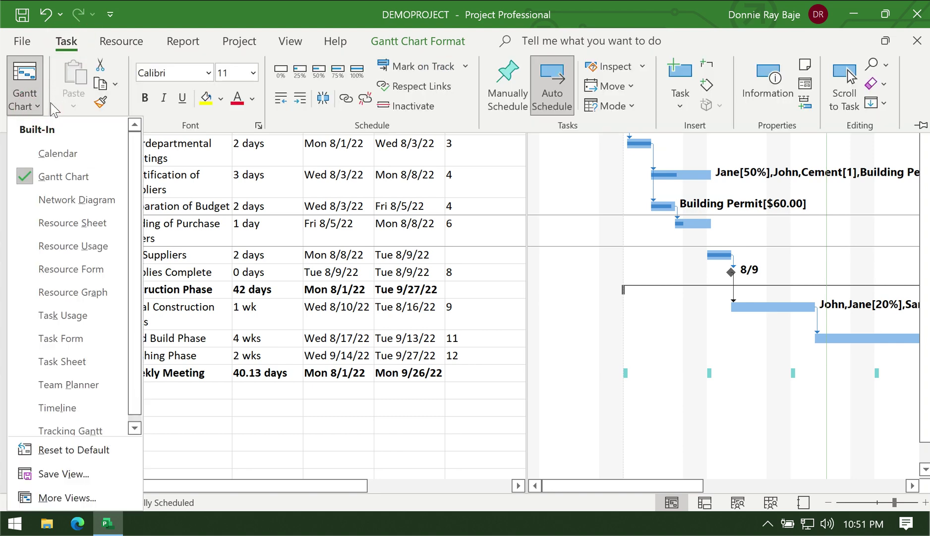
click(102, 431)
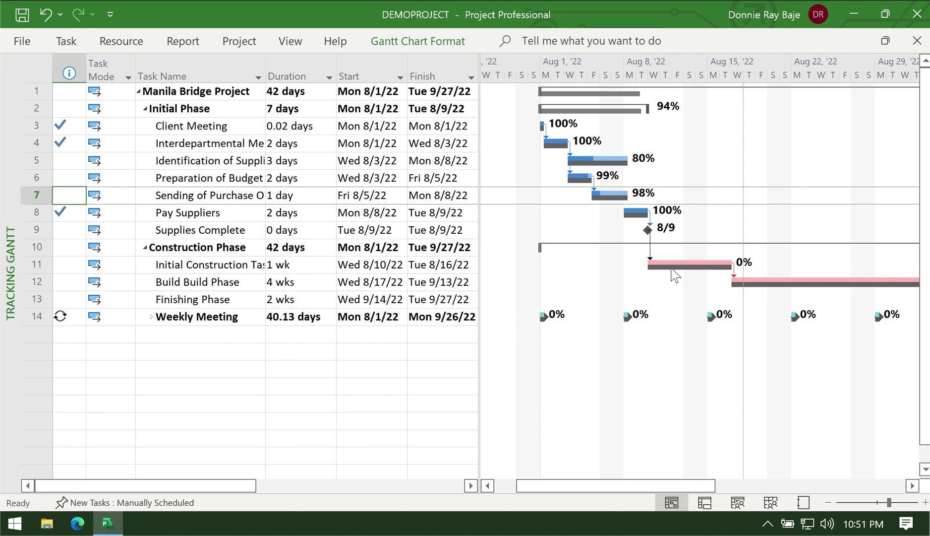
mouse_move(673, 270)
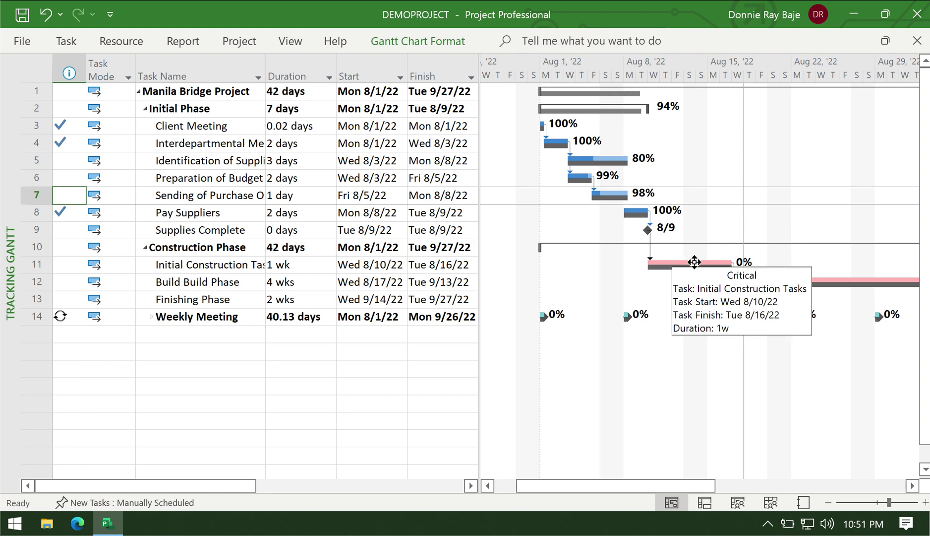
drag(693, 261, 695, 261)
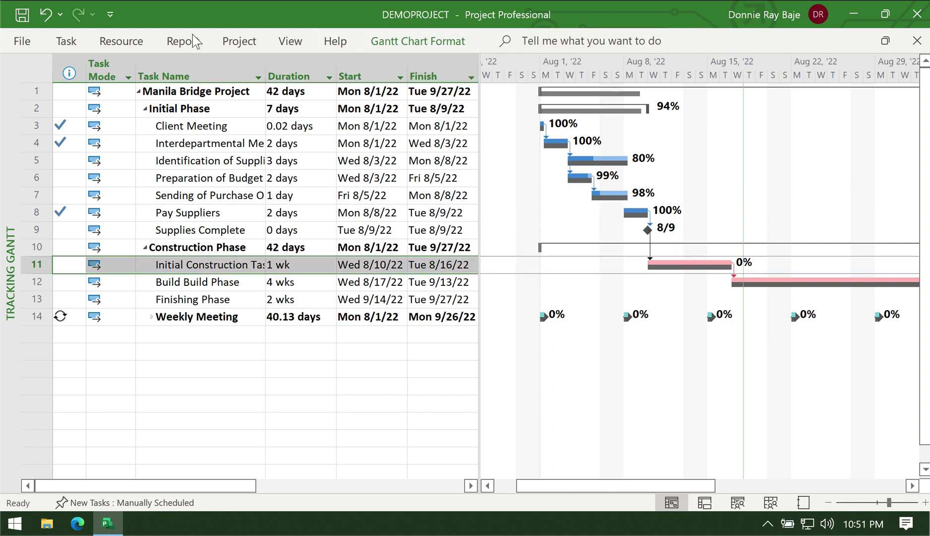
- Split the Initial Construction Tasks bar and drag its second piece later
click(62, 42)
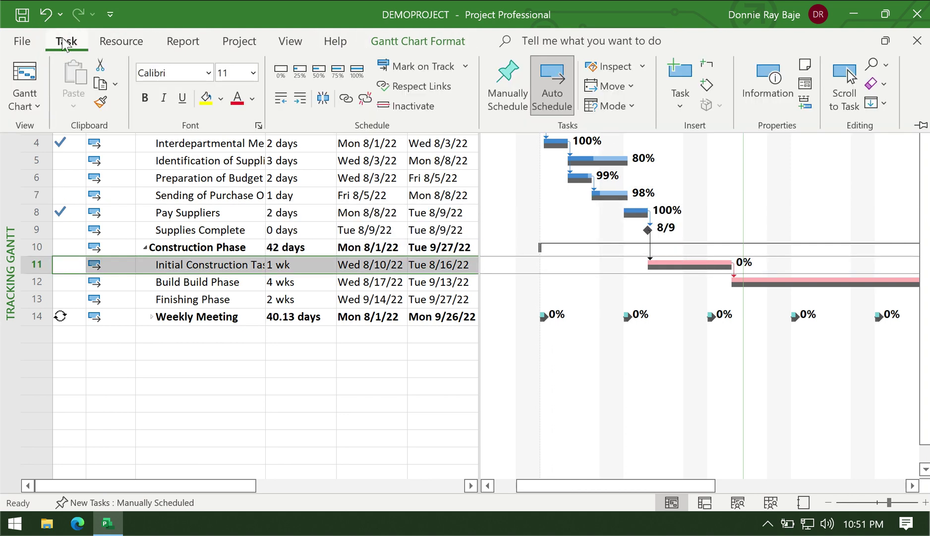
click(323, 102)
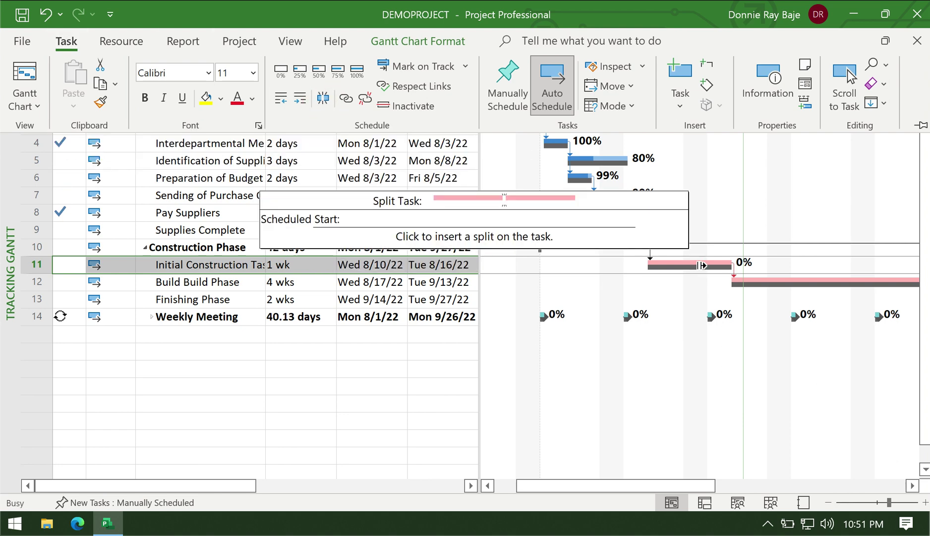
drag(700, 262, 730, 262)
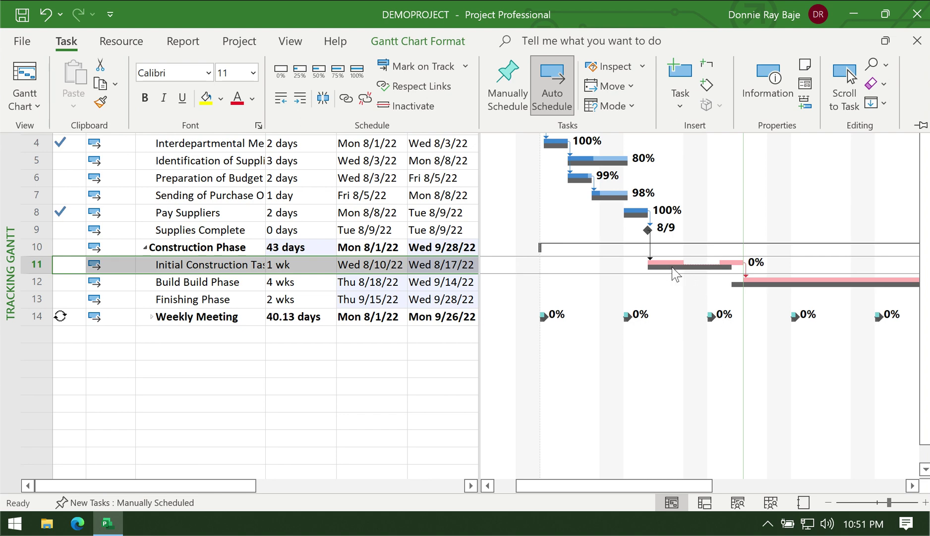
mouse_move(692, 268)
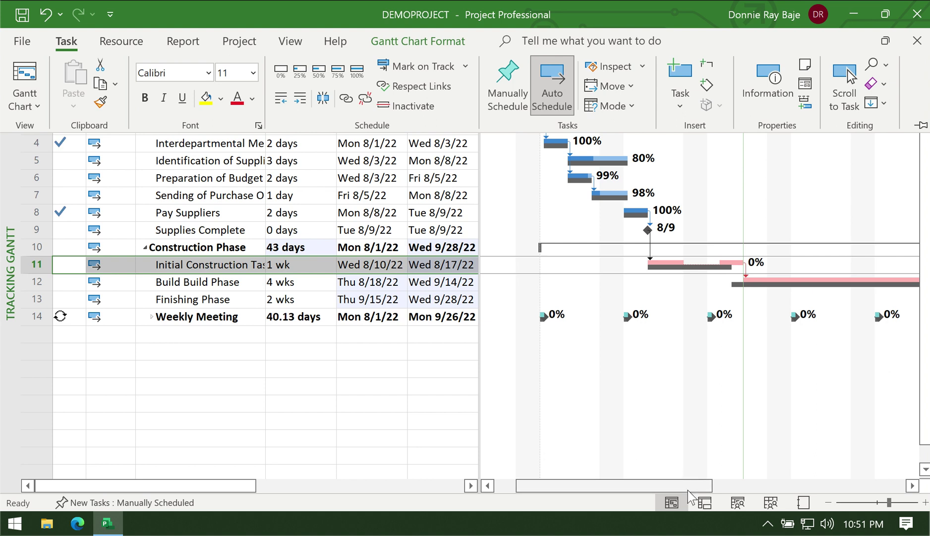
drag(688, 489, 857, 486)
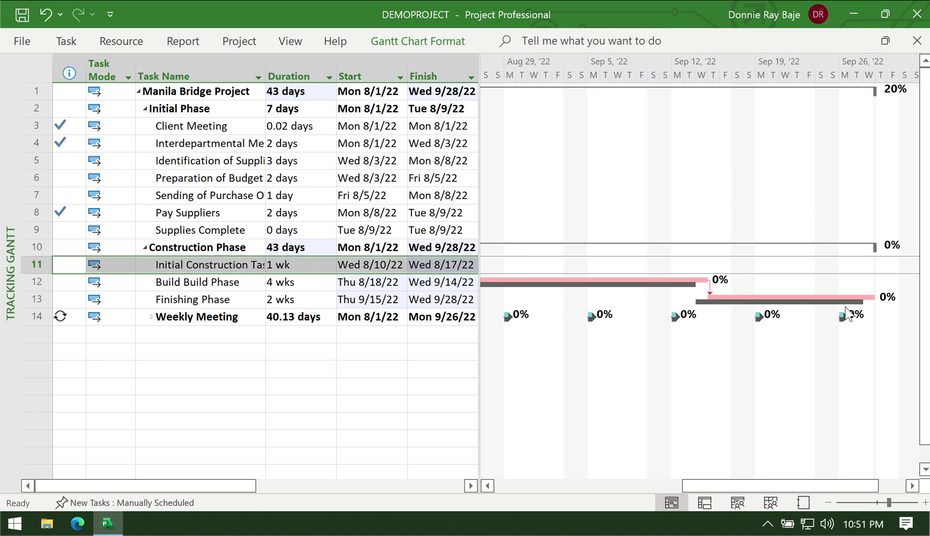
drag(854, 490, 679, 471)
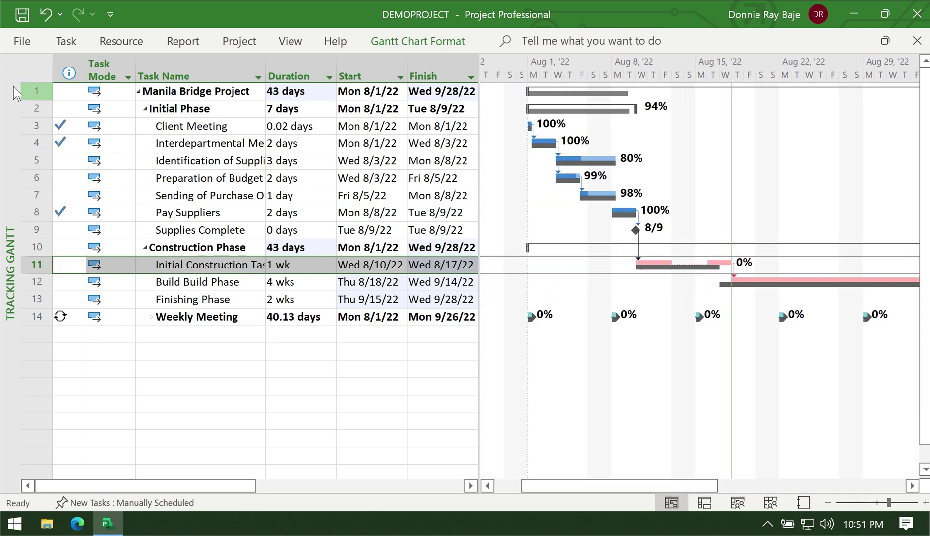
- Switch to the plain Gantt Chart view
click(64, 42)
click(37, 74)
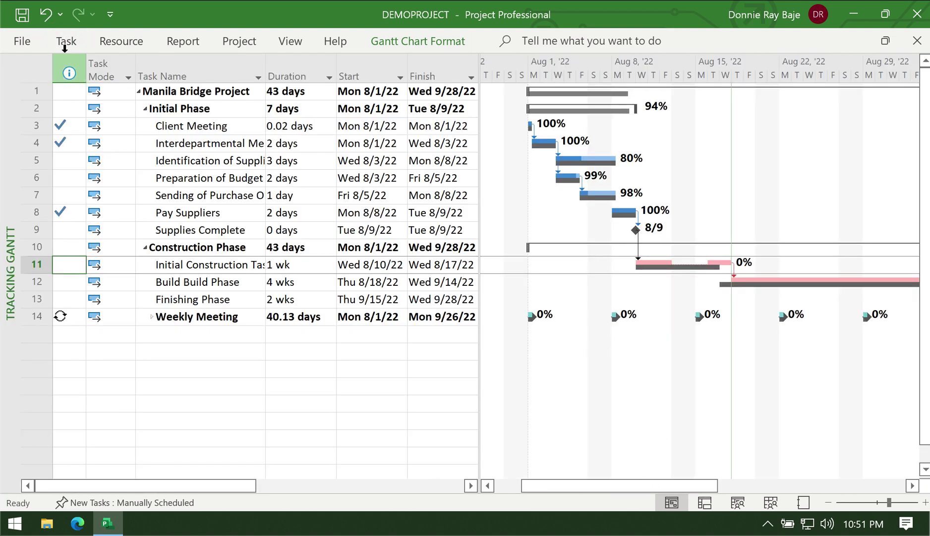
click(66, 42)
click(24, 99)
click(58, 170)
- Drag along the first part of the split Initial Construction Tasks bar to mark it complete through Fri 8/12/22
drag(635, 484, 540, 467)
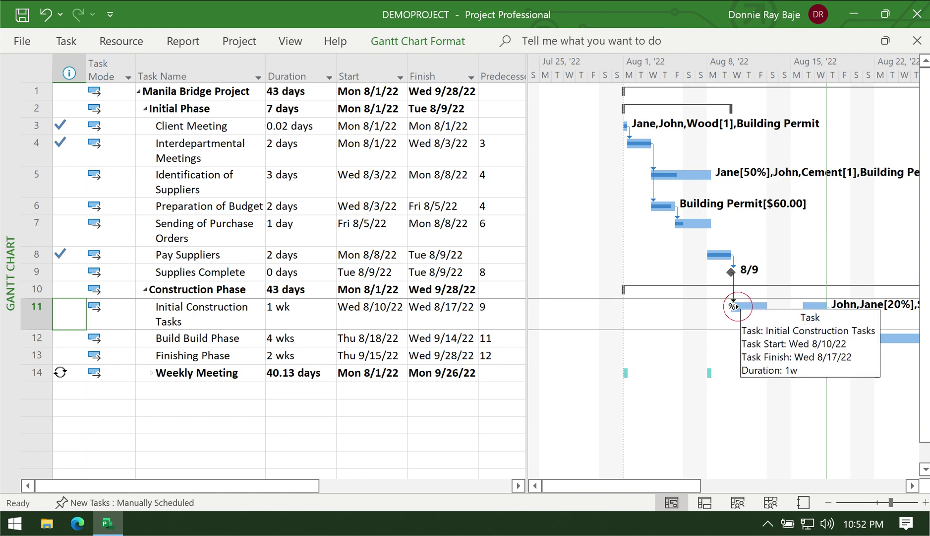
drag(733, 306, 755, 306)
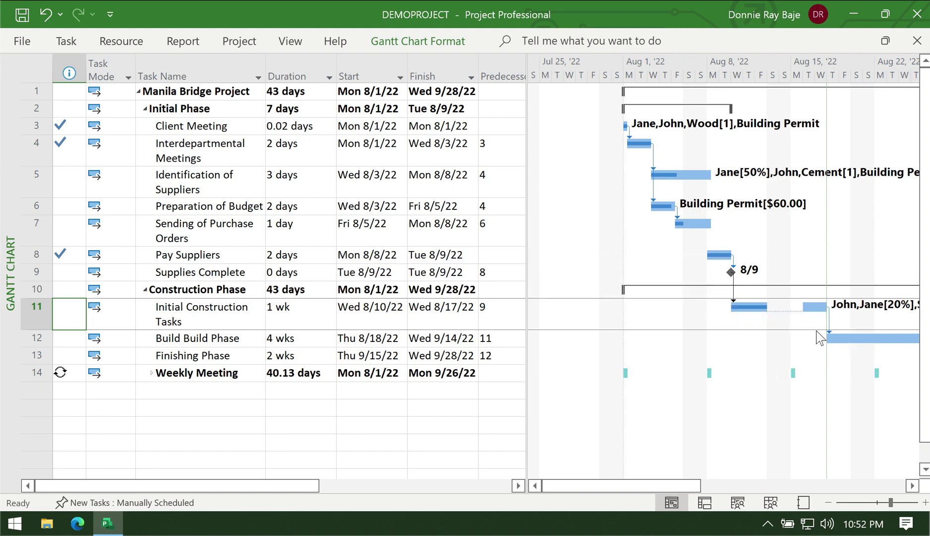
drag(817, 307, 810, 307)
- Set Build Build Phase to 5% complete in its Task Information dialog
click(214, 338)
right_click(216, 344)
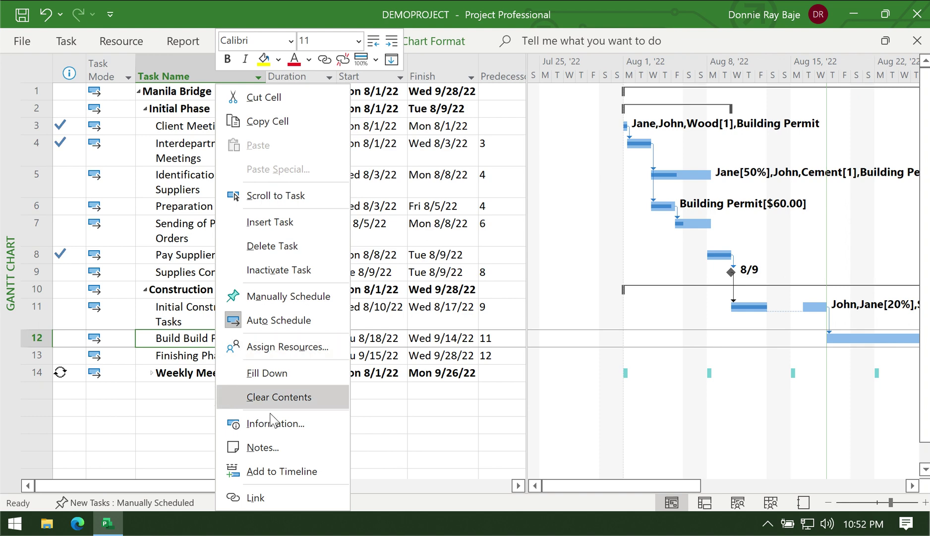
click(278, 431)
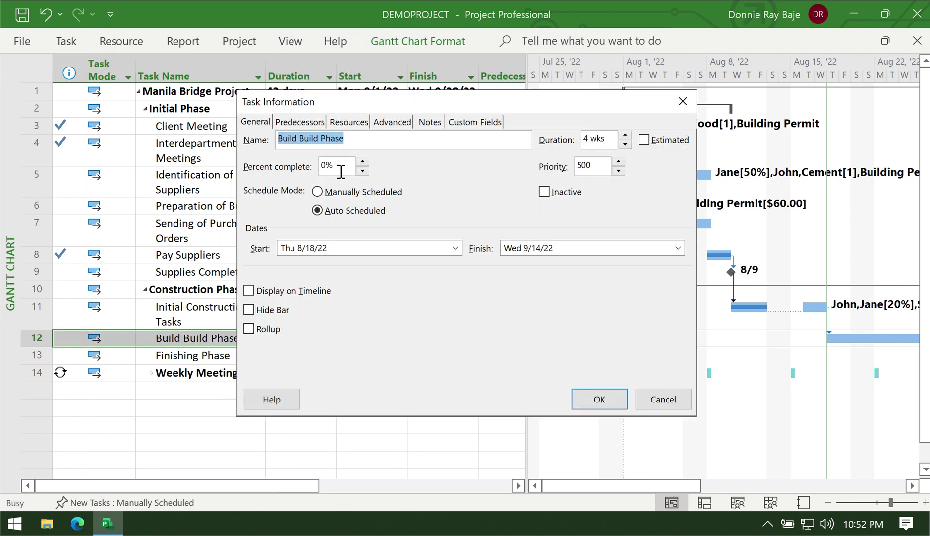
double_click(323, 164)
text(5)
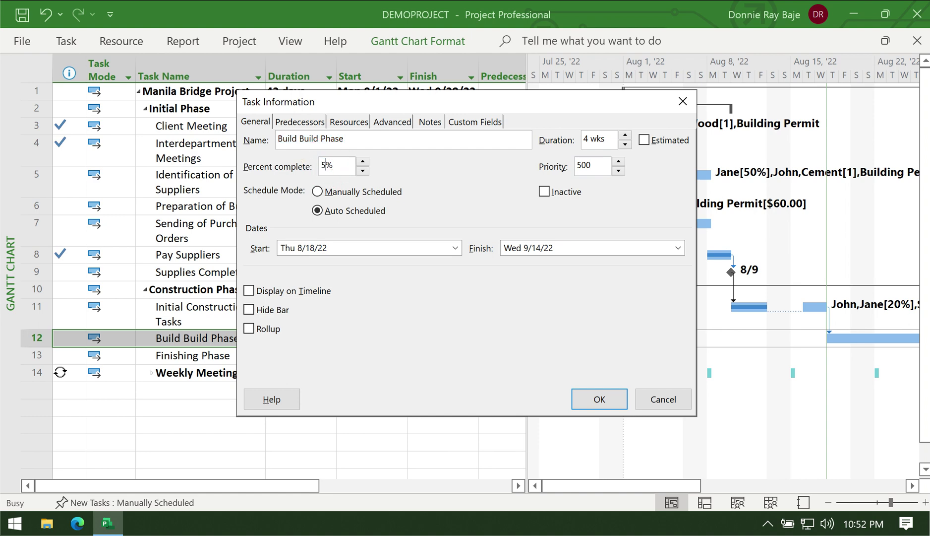
click(618, 402)
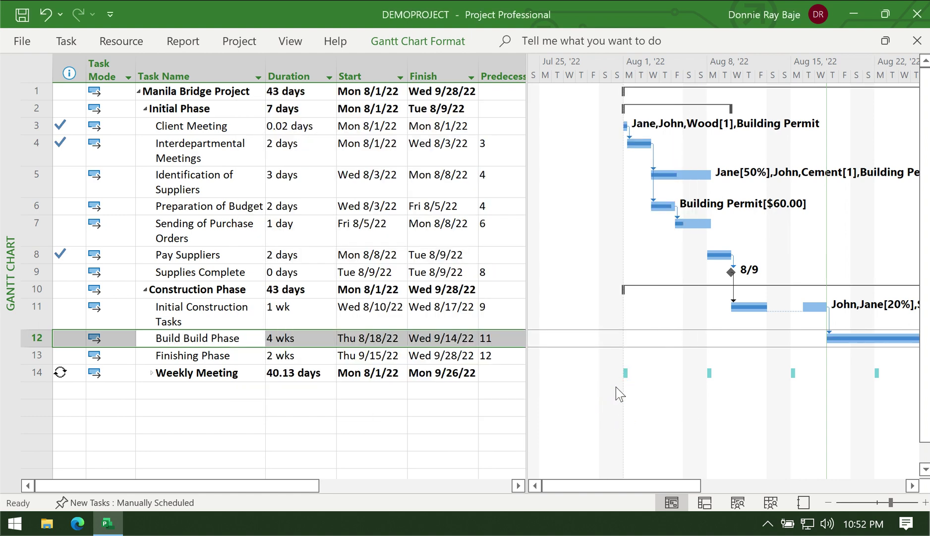
- Mark Sending of Purchase Orders 75% complete and return to the Tracking Gantt view
click(242, 229)
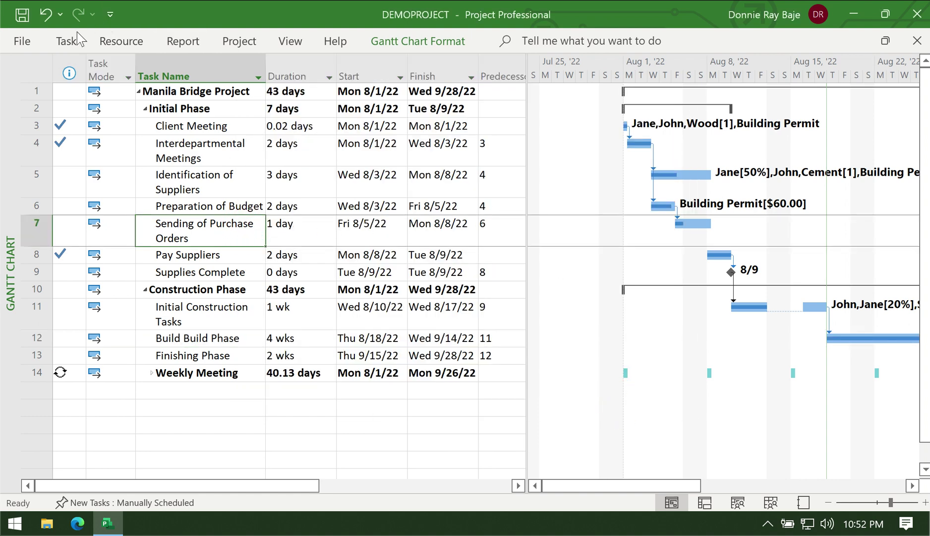
click(69, 43)
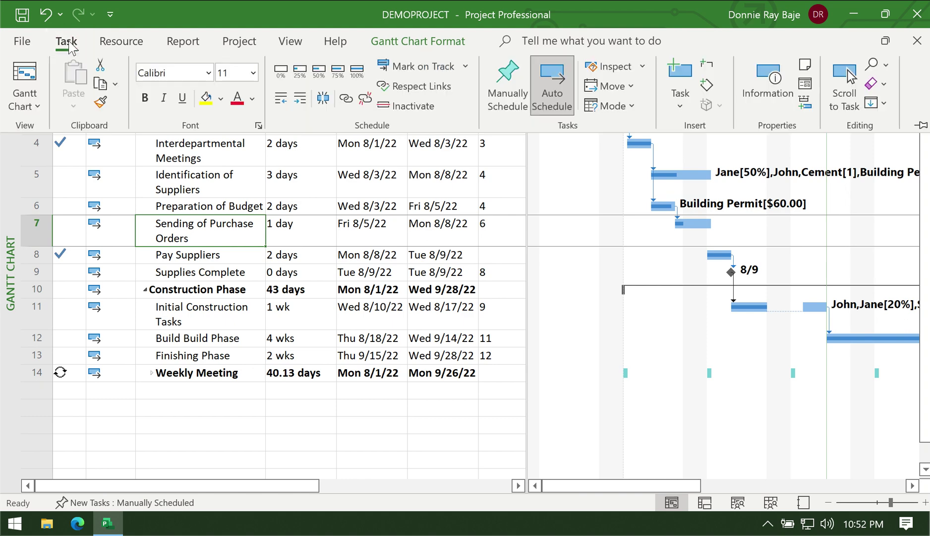
click(345, 73)
click(24, 102)
click(60, 429)
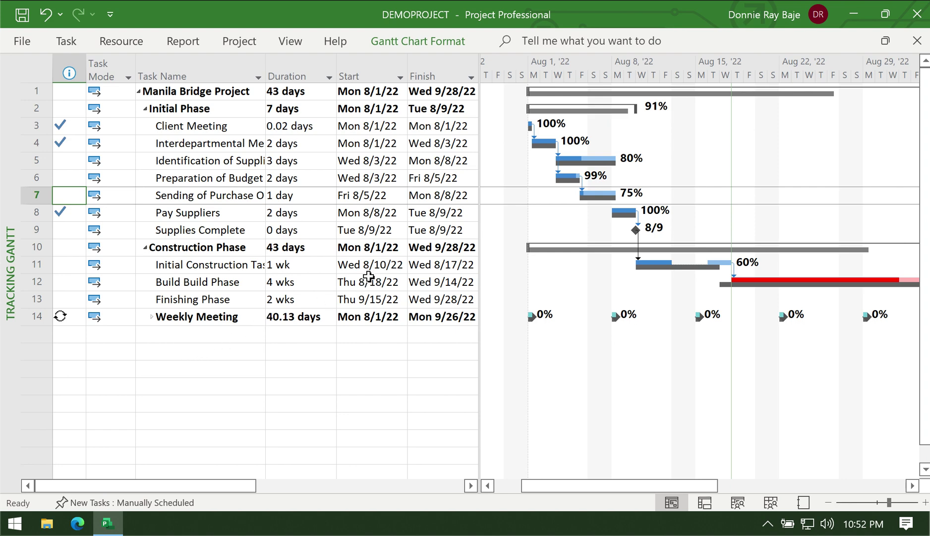
drag(625, 485, 601, 485)
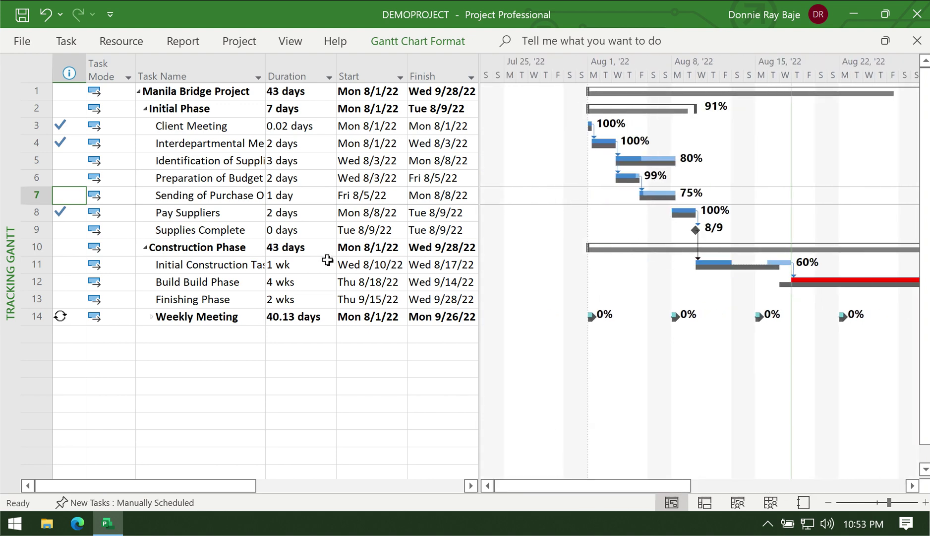